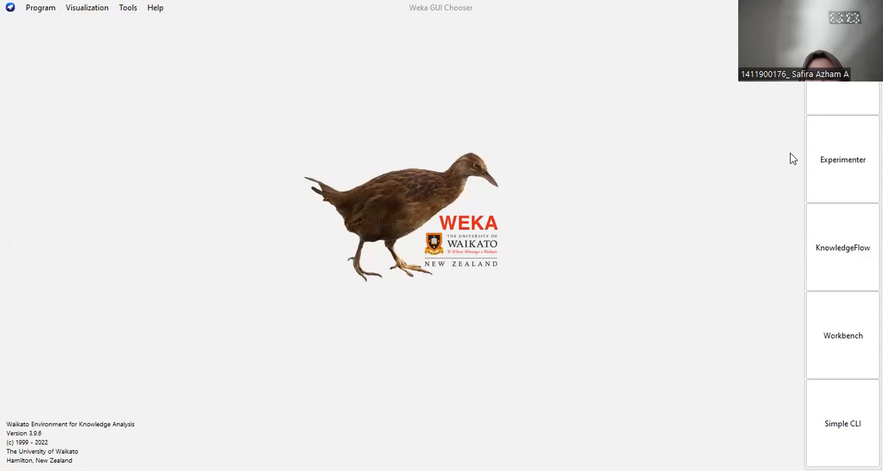
Open the Explorer maximized and generate an artificial RDG1 dataset with numExamples set to 10.
{"action": "left_click", "coordinate": [843, 69]}
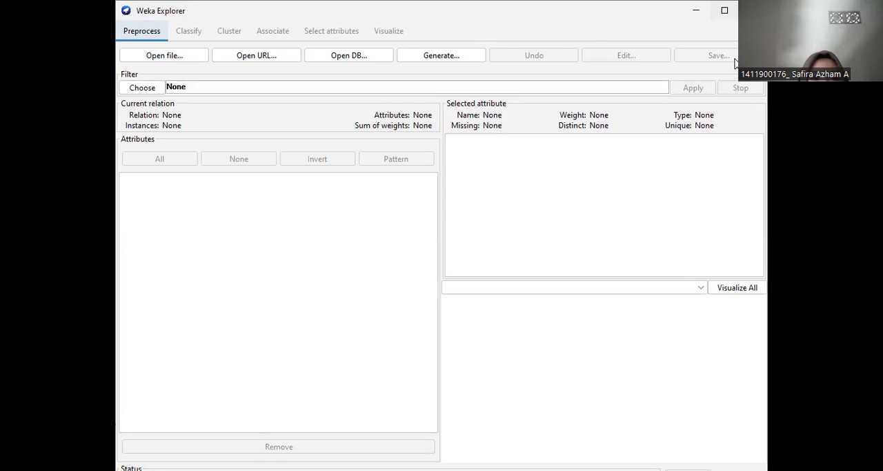
{"action": "left_click", "coordinate": [724, 10]}
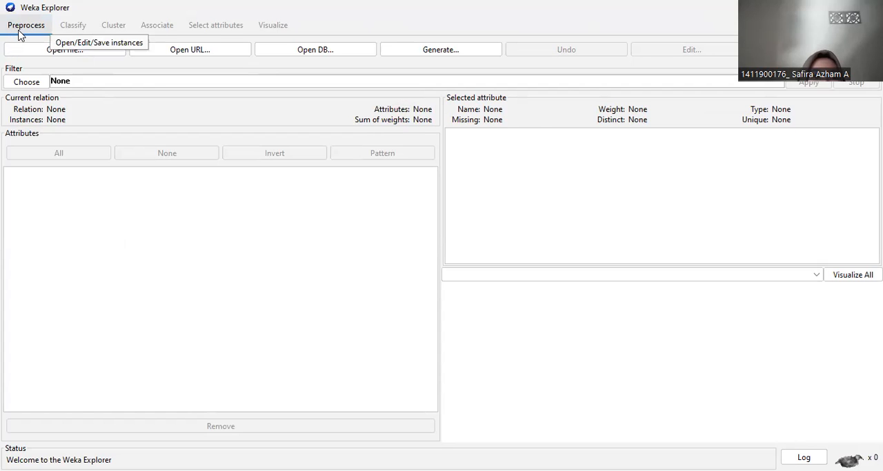
{"action": "left_click", "coordinate": [433, 49]}
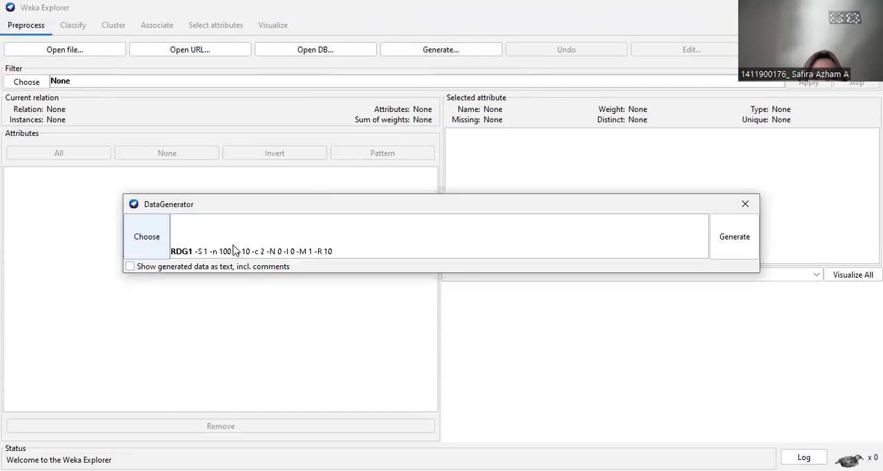
{"action": "left_click", "coordinate": [235, 250]}
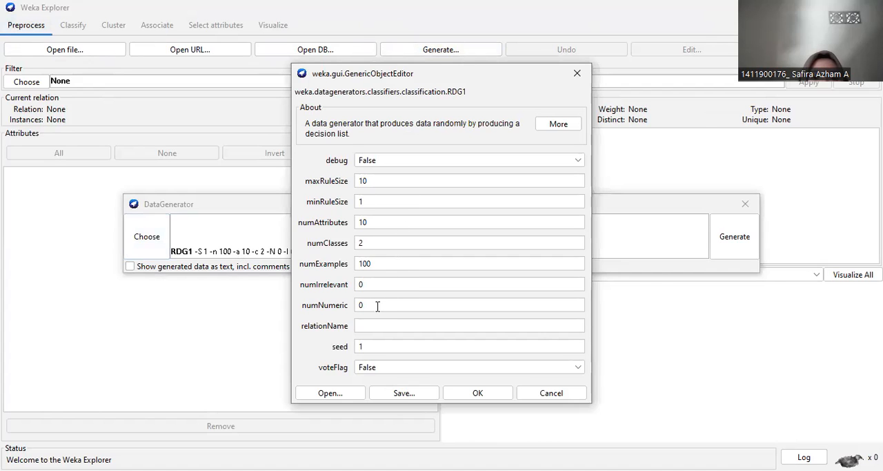
{"action": "left_click", "coordinate": [384, 265]}
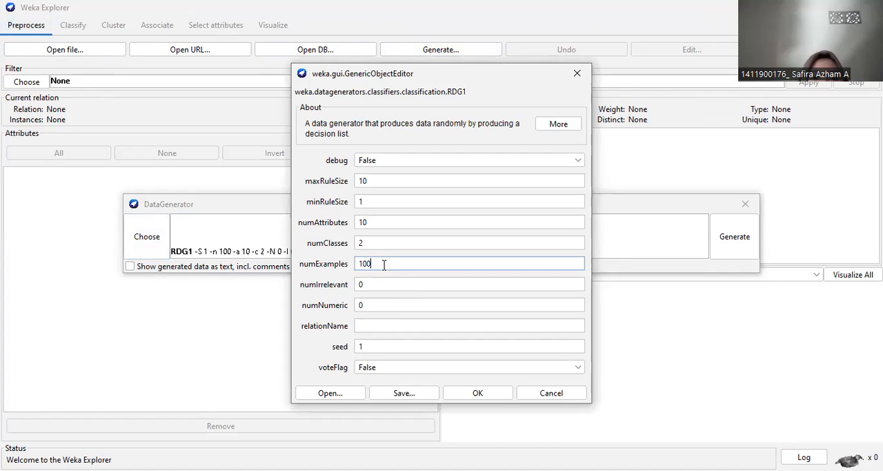
{"action": "key", "text": "BackSpace"}
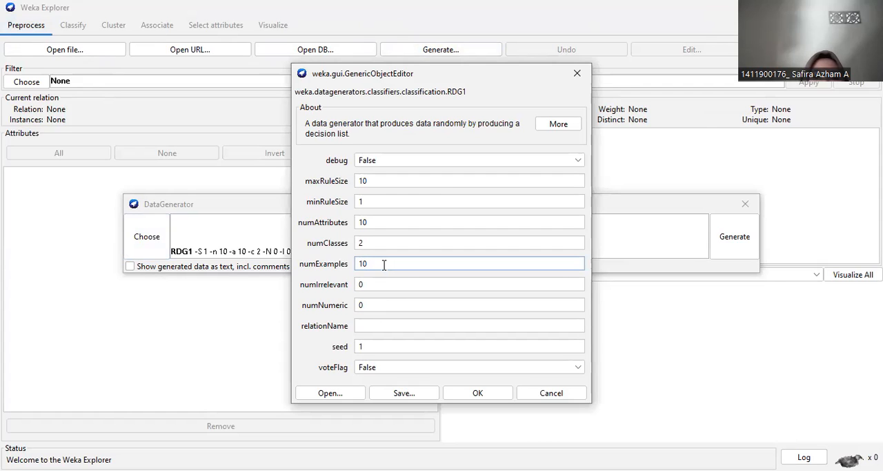
{"action": "left_click", "coordinate": [457, 398]}
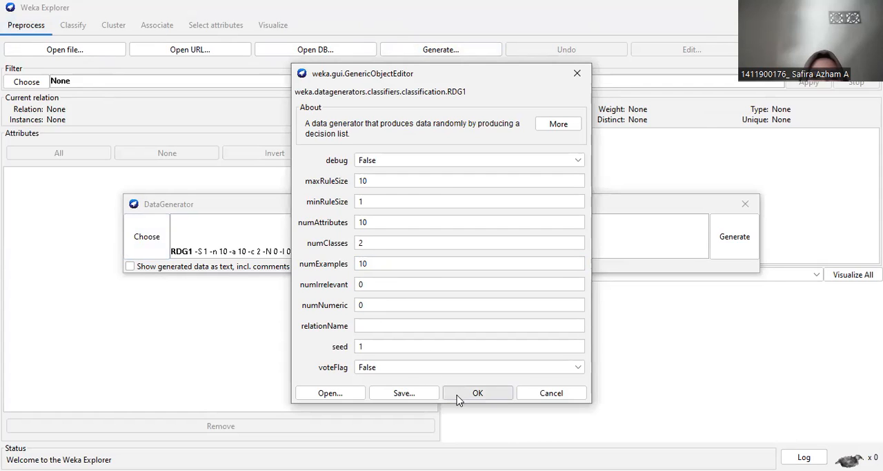
{"action": "left_click", "coordinate": [734, 236]}
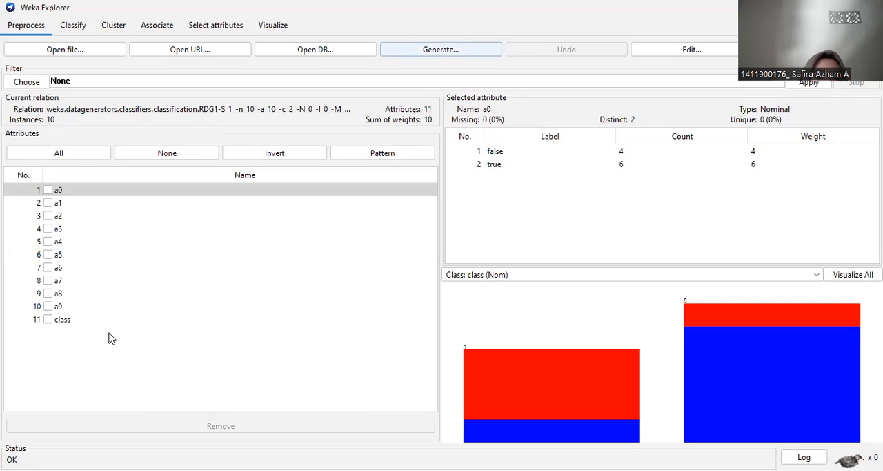
Remove the class attribute from the generated dataset and inspect the remaining instances in the data viewer.
{"action": "left_click", "coordinate": [47, 320]}
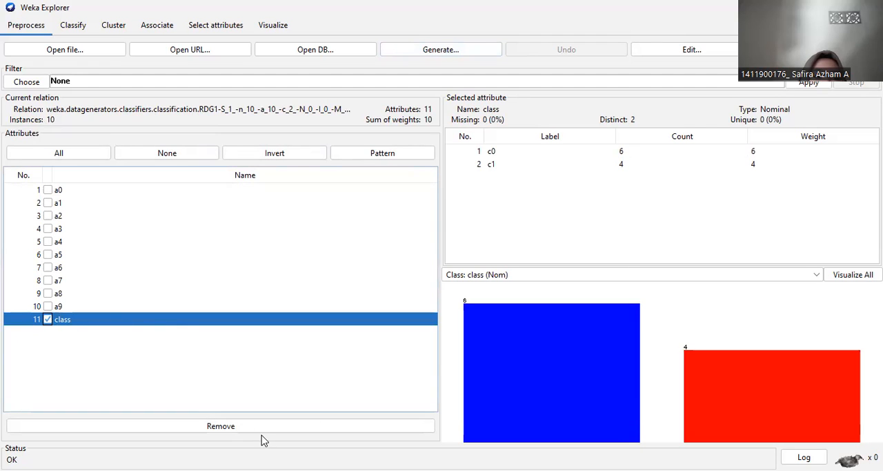
{"action": "left_click", "coordinate": [221, 426]}
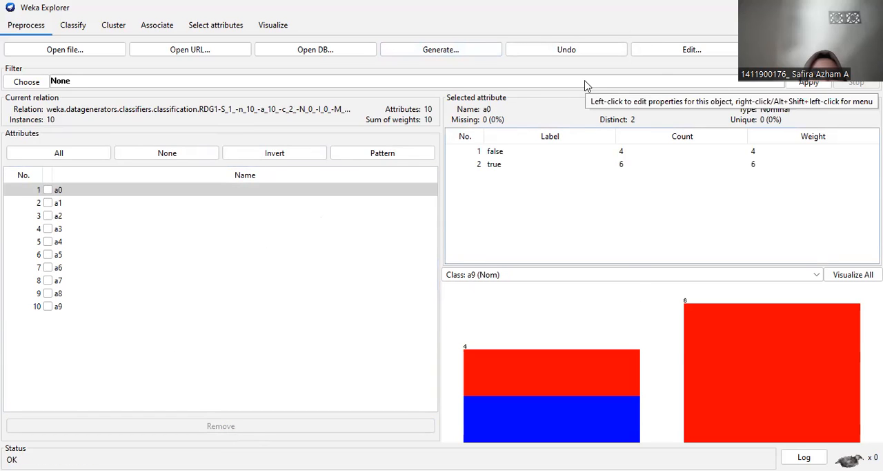
{"action": "left_click", "coordinate": [659, 54]}
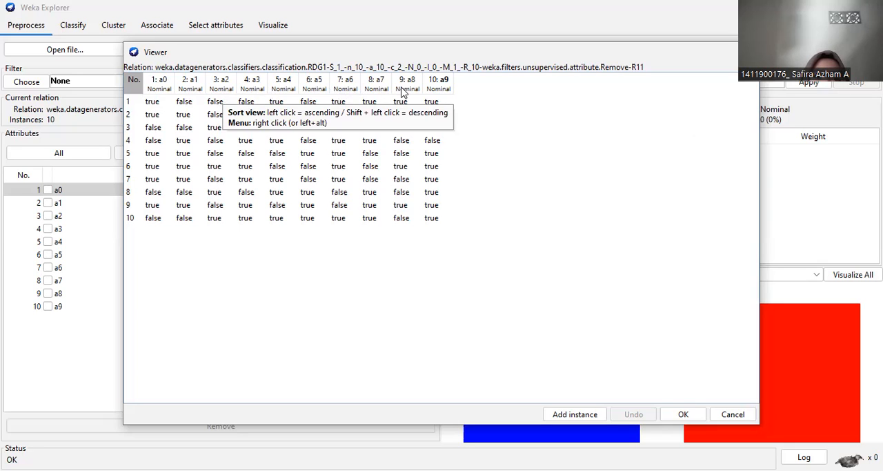
{"action": "left_click", "coordinate": [680, 414]}
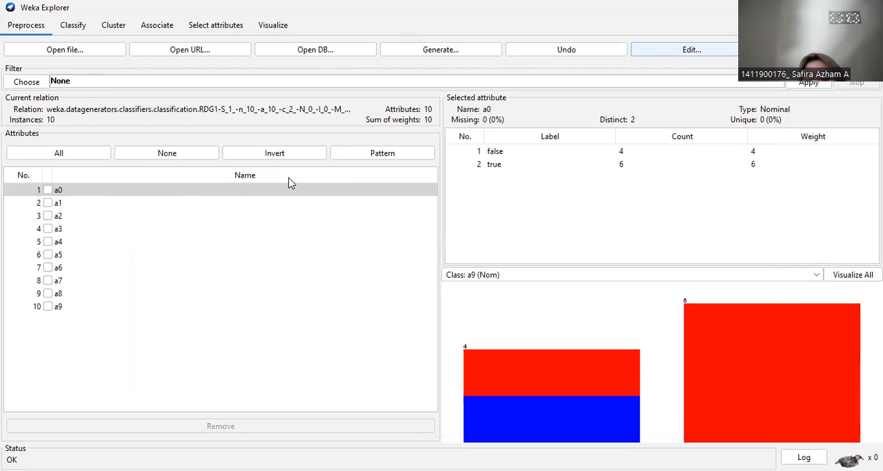
Configure the Apriori associator with upperBoundMinSupport 0.2 and minMetric 0.7.
{"action": "left_click", "coordinate": [159, 27]}
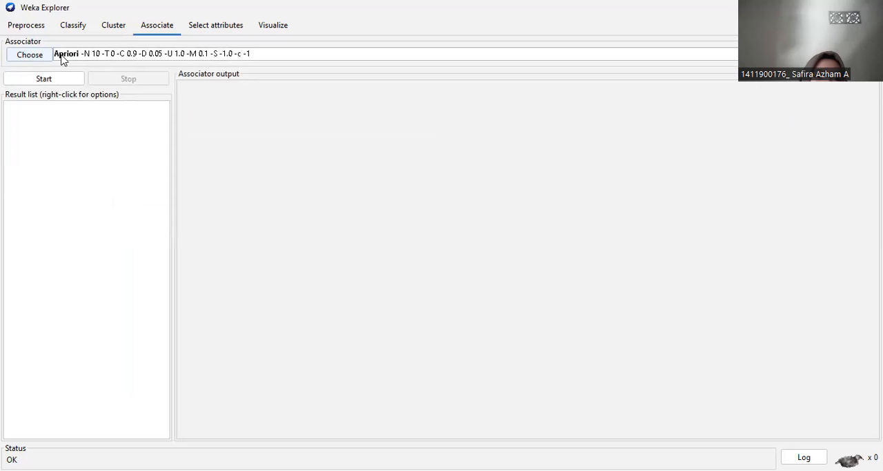
{"action": "left_click", "coordinate": [88, 59]}
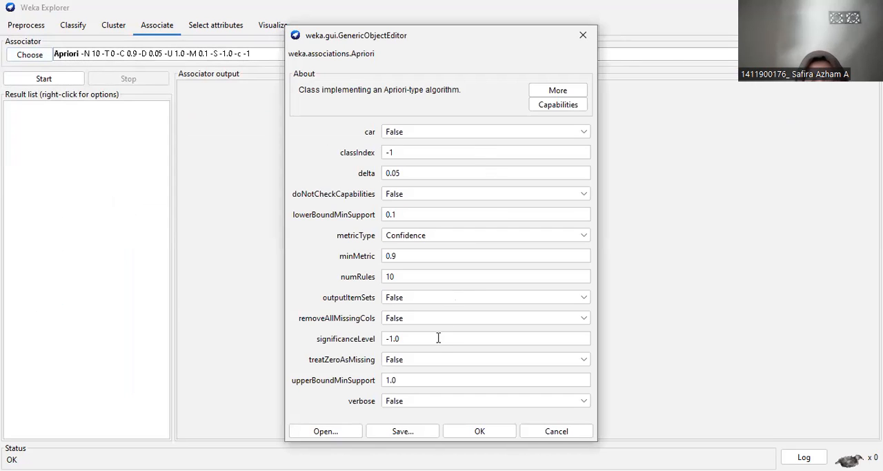
{"action": "left_click", "coordinate": [404, 380]}
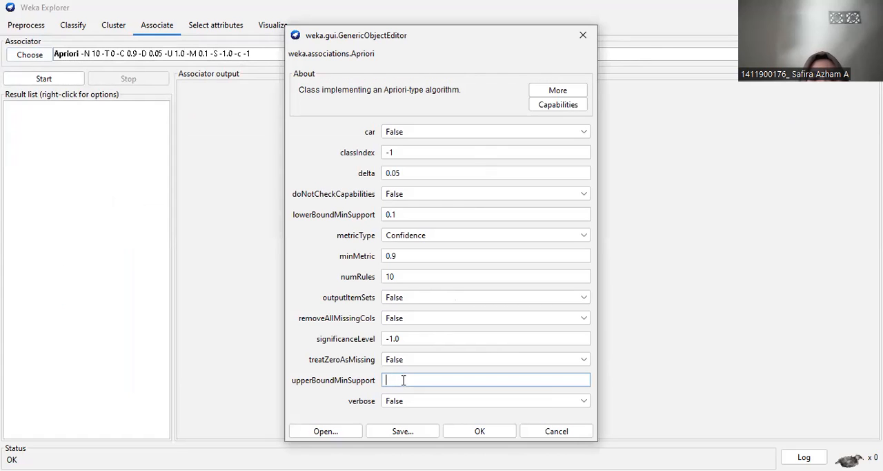
{"action": "type", "text": "0.2"}
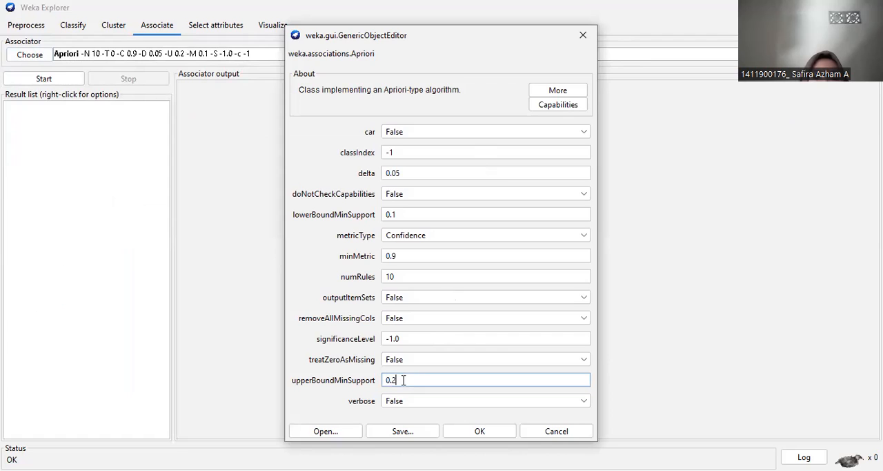
{"action": "left_click", "coordinate": [417, 258]}
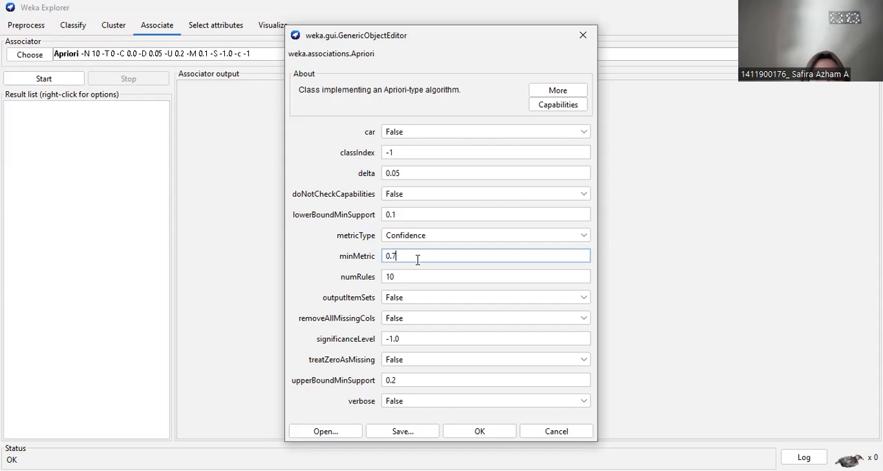
{"action": "left_click", "coordinate": [505, 430]}
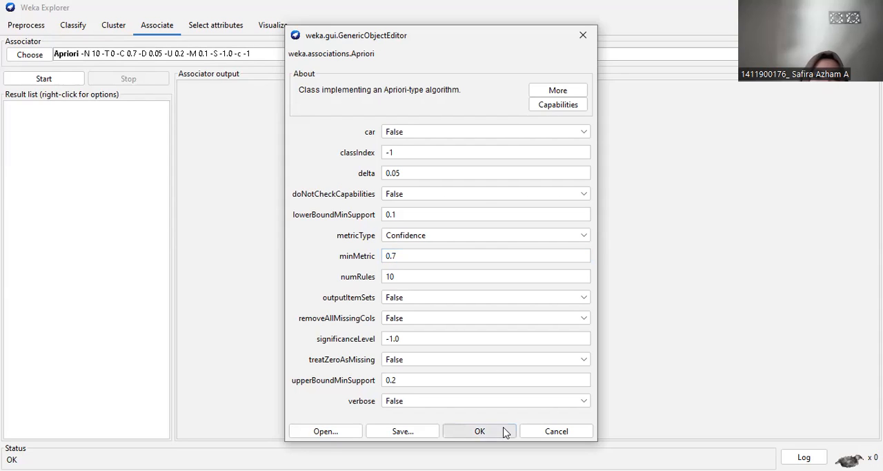
Run Apriori on the dataset and review its run information, itemset sizes and best rules.
{"action": "left_click", "coordinate": [73, 80]}
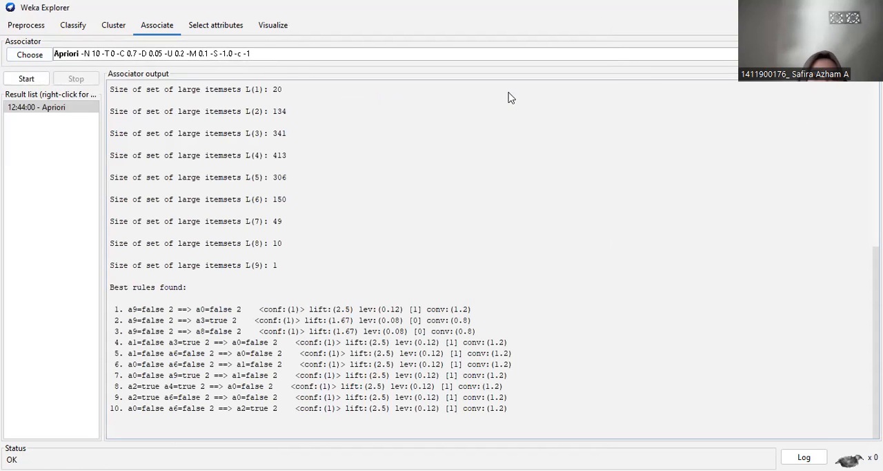
{"action": "scroll", "coordinate": [490, 259], "scroll_direction": "up", "scroll_amount": 5}
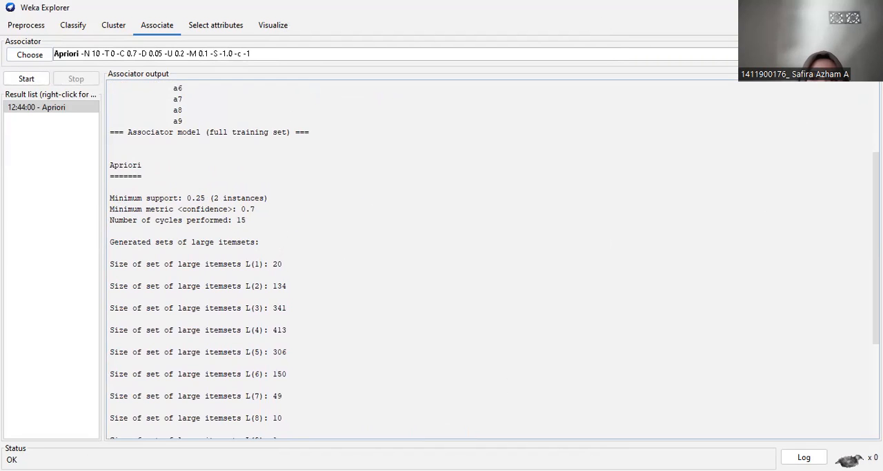
{"action": "scroll", "coordinate": [495, 259], "scroll_direction": "down", "scroll_amount": 2}
{"action": "scroll", "coordinate": [495, 260], "scroll_direction": "down", "scroll_amount": 2}
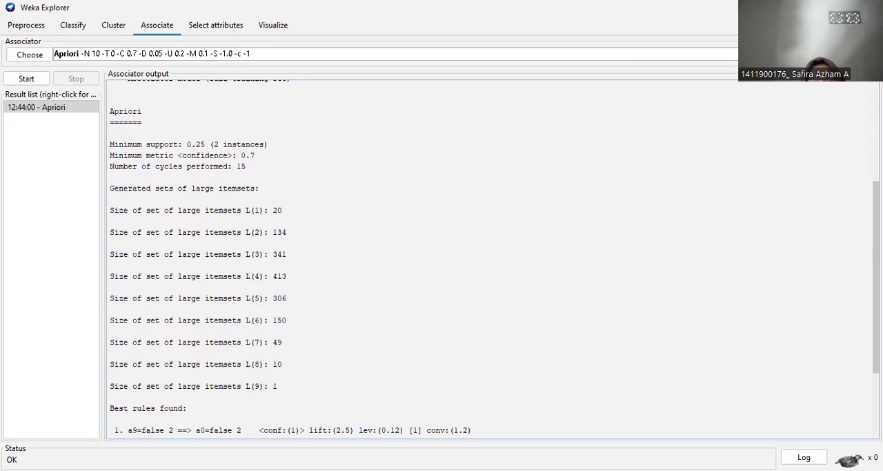
{"action": "scroll", "coordinate": [490, 259], "scroll_direction": "up", "scroll_amount": 4}
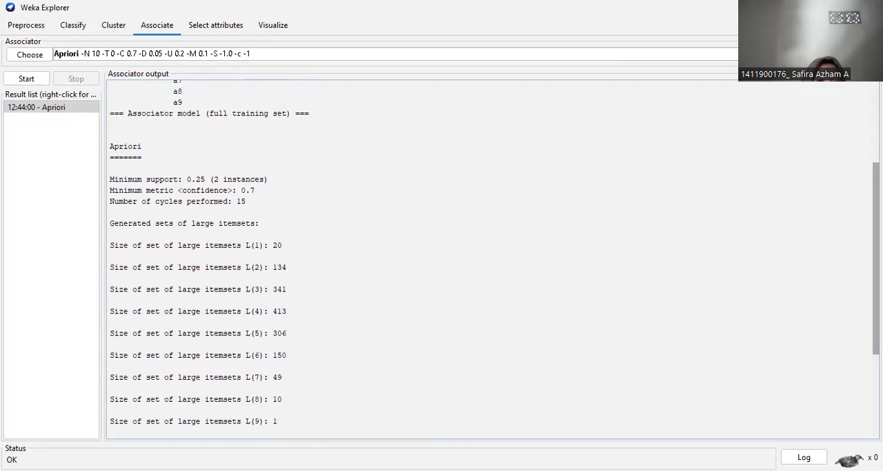
{"action": "scroll", "coordinate": [490, 259], "scroll_direction": "up", "scroll_amount": 1}
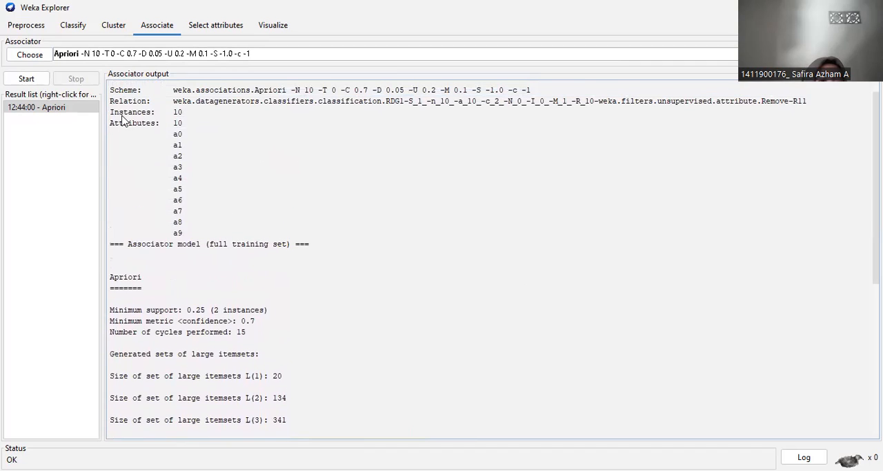
Cluster the training set using HierarchicalClusterer with its default settings and review the clustered instances.
{"action": "left_click", "coordinate": [113, 31]}
{"action": "left_click", "coordinate": [28, 55]}
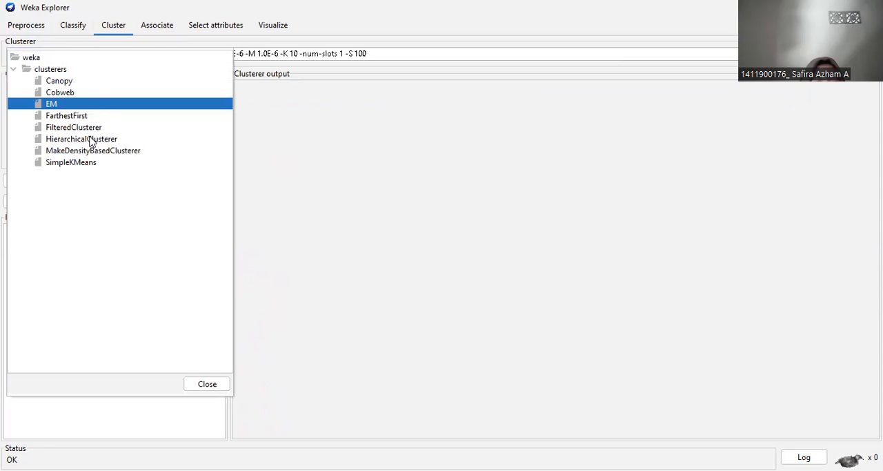
{"action": "mouse_move", "coordinate": [91, 142]}
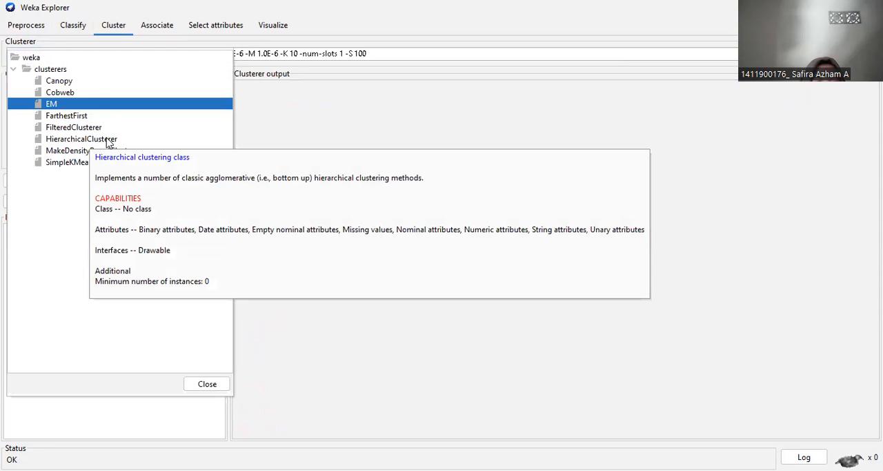
{"action": "left_click", "coordinate": [107, 141]}
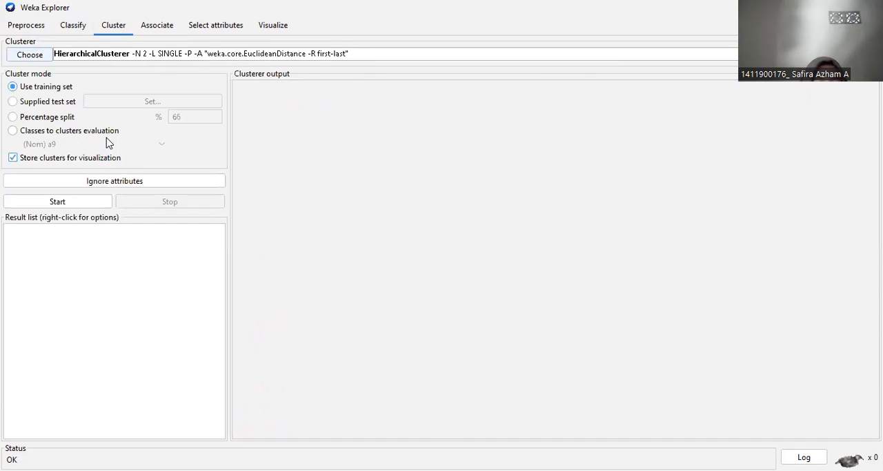
{"action": "left_click", "coordinate": [203, 55]}
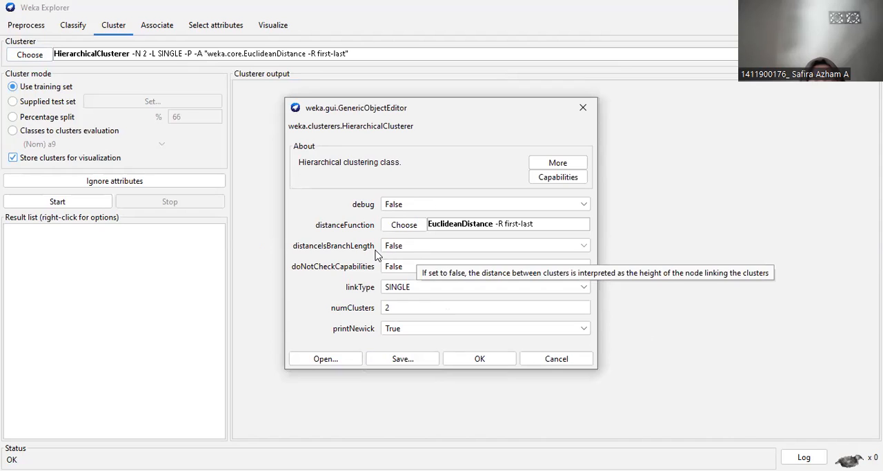
{"action": "left_click", "coordinate": [483, 360]}
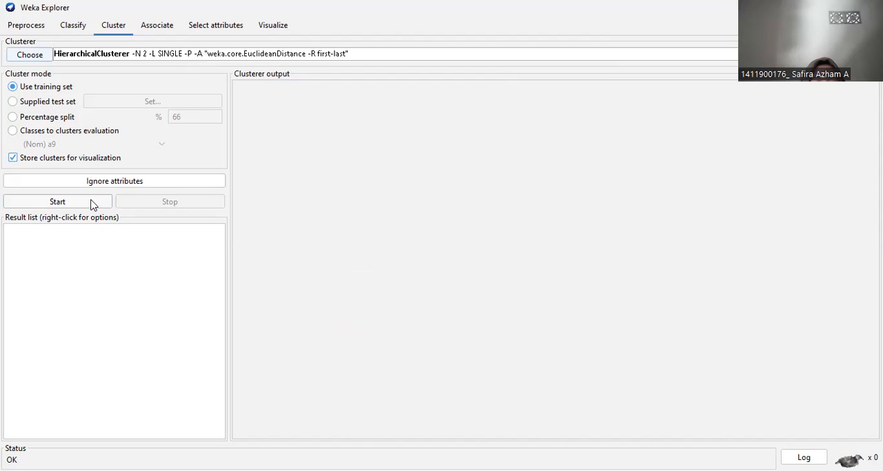
{"action": "left_click", "coordinate": [93, 203]}
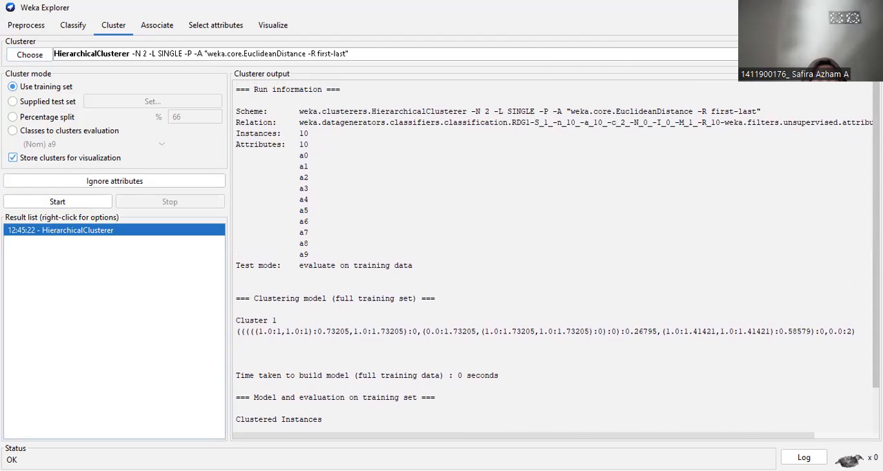
{"action": "left_click_drag", "start_coordinate": [876, 214], "coordinate": [875, 265]}
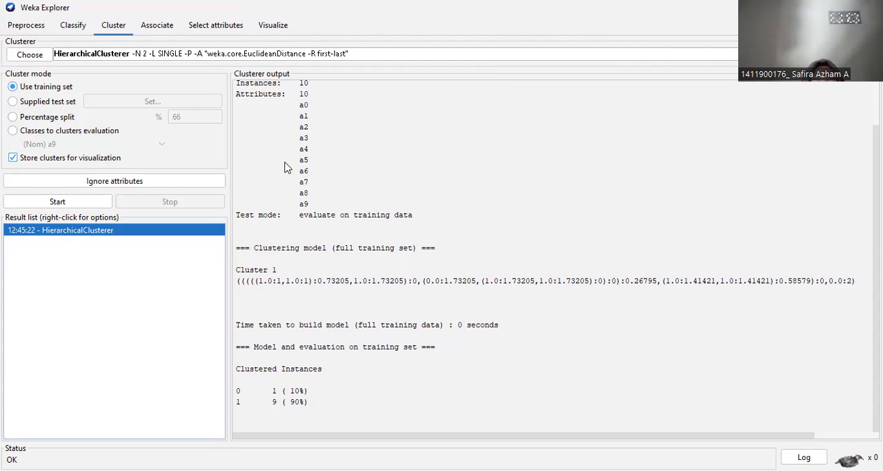
Set the HierarchicalClusterer's numClusters to 6, rerun the clustering and review the new output.
{"action": "left_click", "coordinate": [177, 59]}
{"action": "left_click", "coordinate": [409, 307]}
{"action": "key", "text": "BackSpace"}
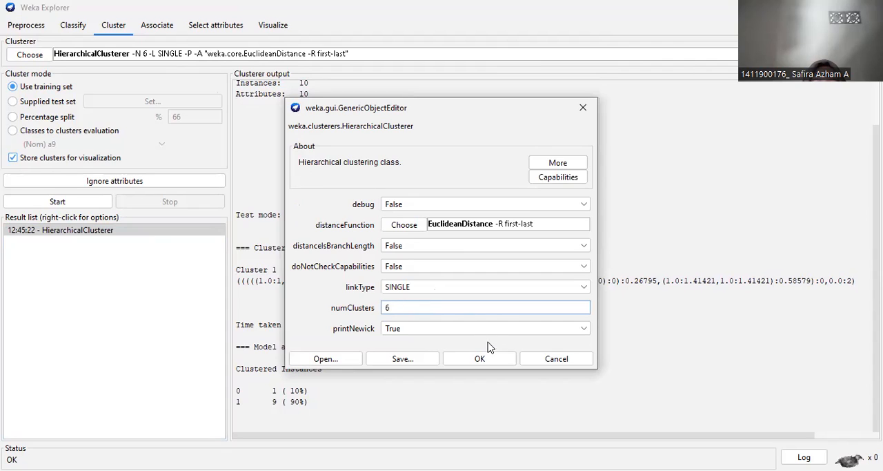
{"action": "left_click", "coordinate": [482, 358]}
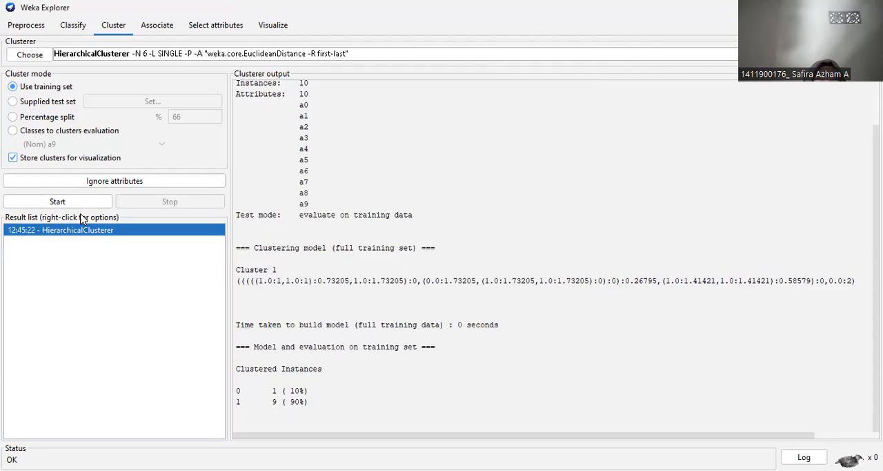
{"action": "left_click", "coordinate": [77, 204]}
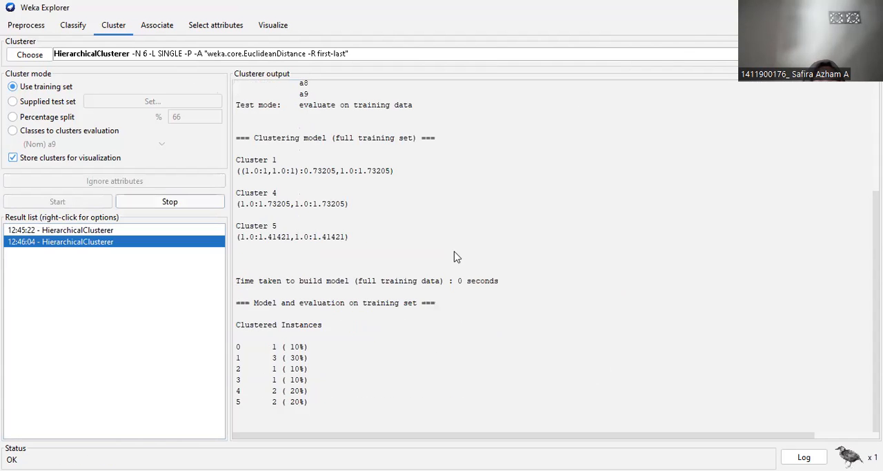
{"action": "scroll", "coordinate": [557, 256], "scroll_direction": "up", "scroll_amount": 5}
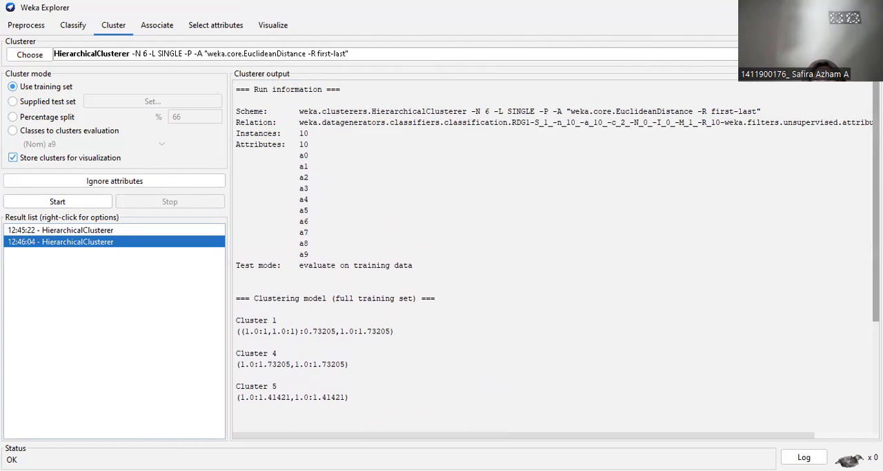
{"action": "scroll", "coordinate": [856, 357], "scroll_direction": "down", "scroll_amount": 5}
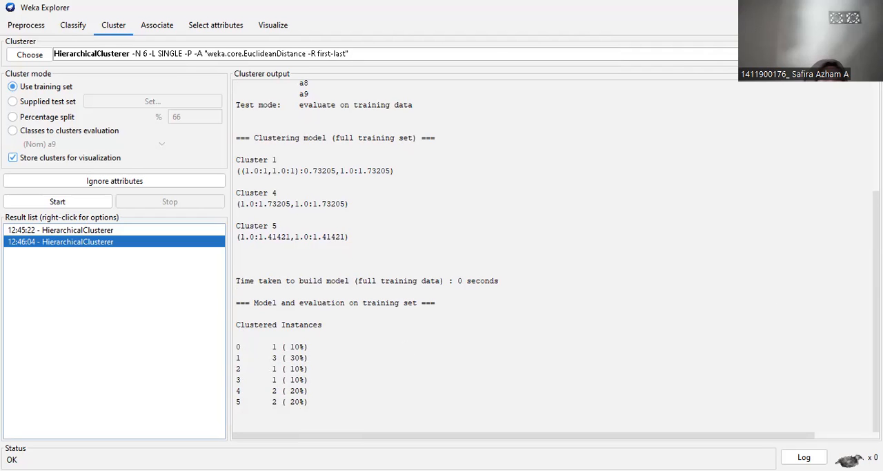
Cluster the training set using SimpleKMeans with its default settings and review the model, centroids and clustered instances.
{"action": "scroll", "coordinate": [556, 255], "scroll_direction": "up", "scroll_amount": 5}
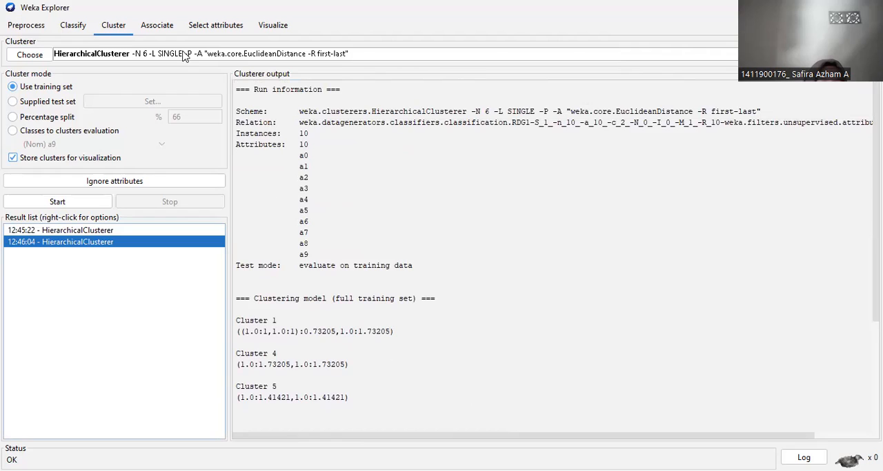
{"action": "left_click", "coordinate": [45, 56]}
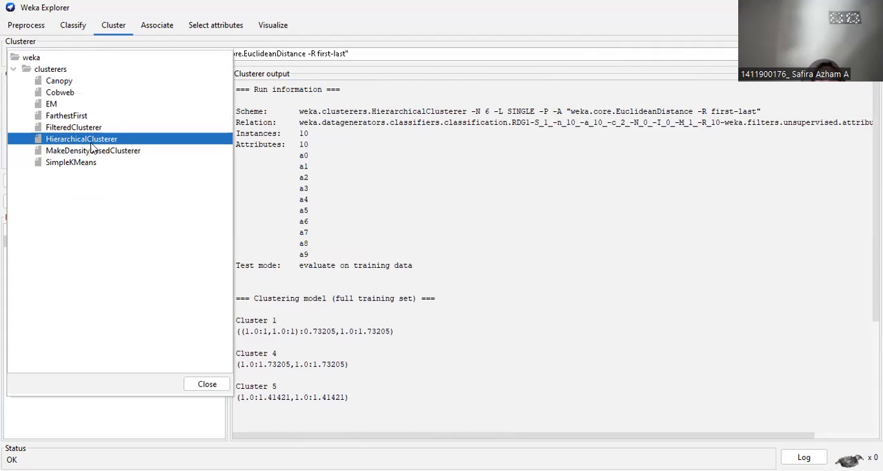
{"action": "left_click", "coordinate": [72, 163]}
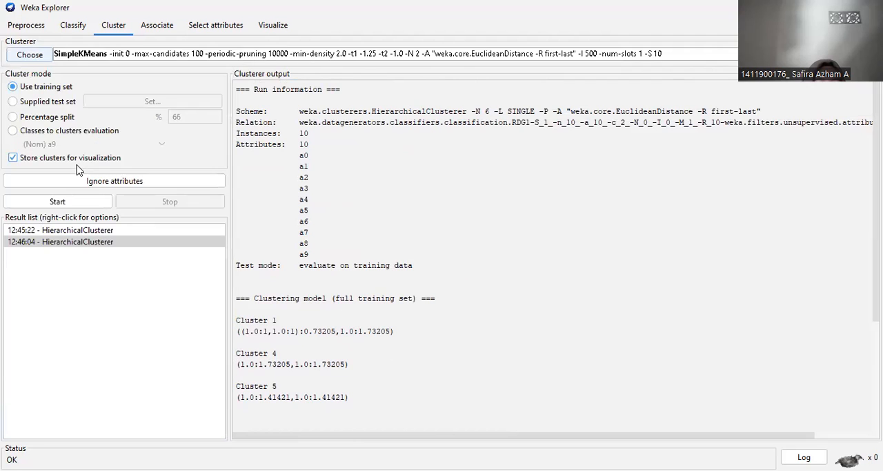
{"action": "left_click", "coordinate": [263, 58]}
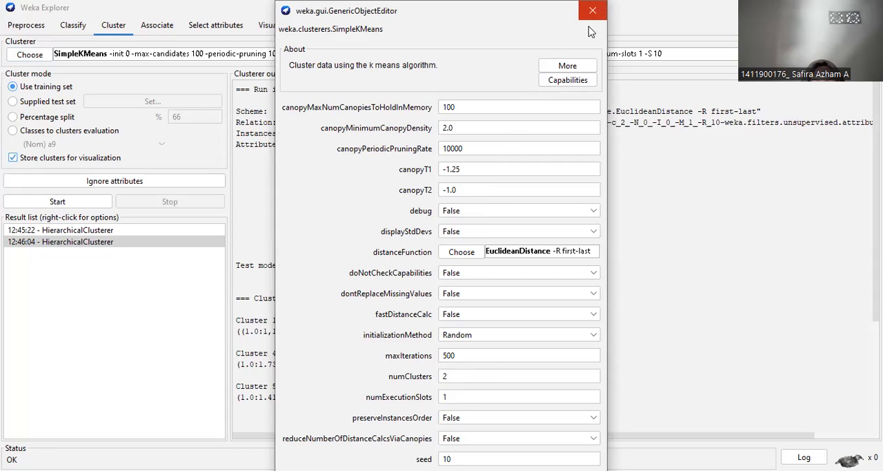
{"action": "left_click", "coordinate": [89, 195]}
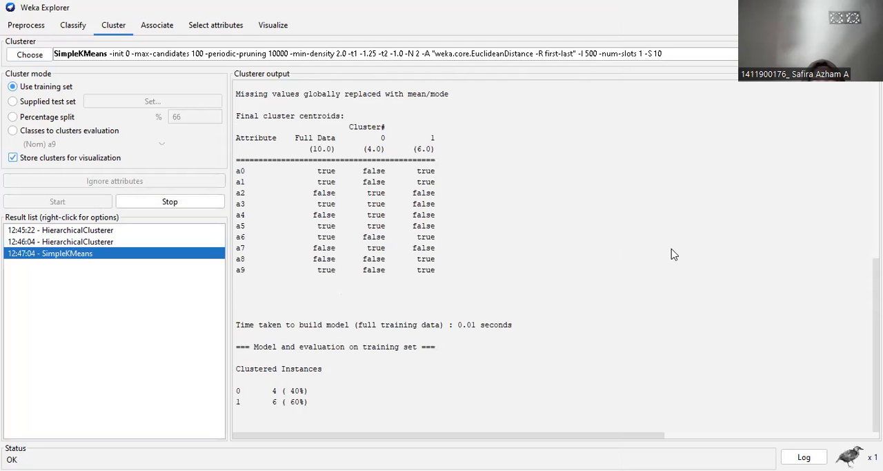
{"action": "scroll", "coordinate": [556, 258], "scroll_direction": "up", "scroll_amount": 8}
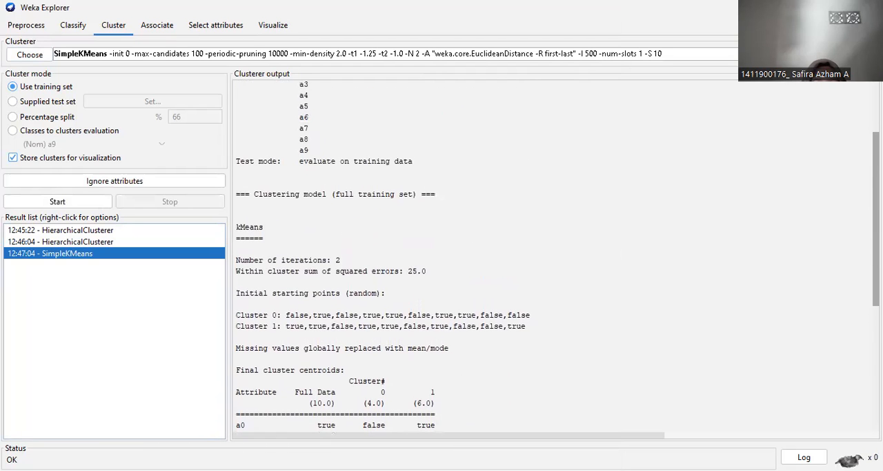
{"action": "left_click_drag", "start_coordinate": [236, 161], "coordinate": [414, 161]}
{"action": "scroll", "coordinate": [799, 239], "scroll_direction": "down", "scroll_amount": 4}
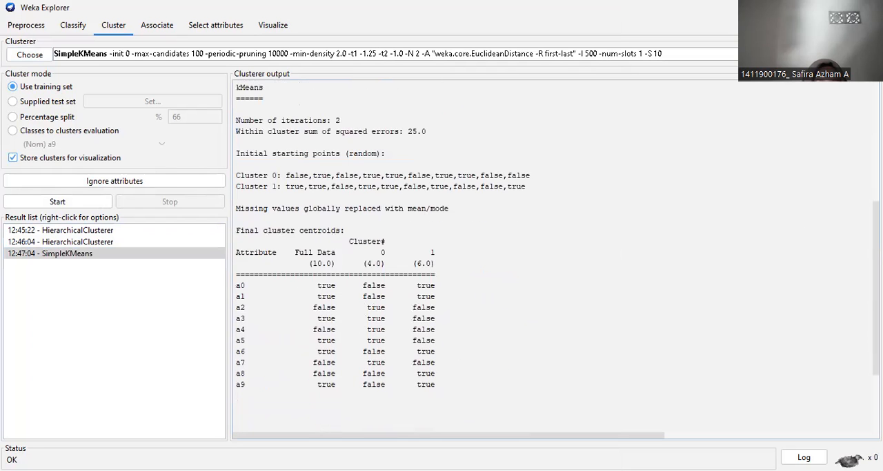
{"action": "scroll", "coordinate": [821, 193], "scroll_direction": "up", "scroll_amount": 2}
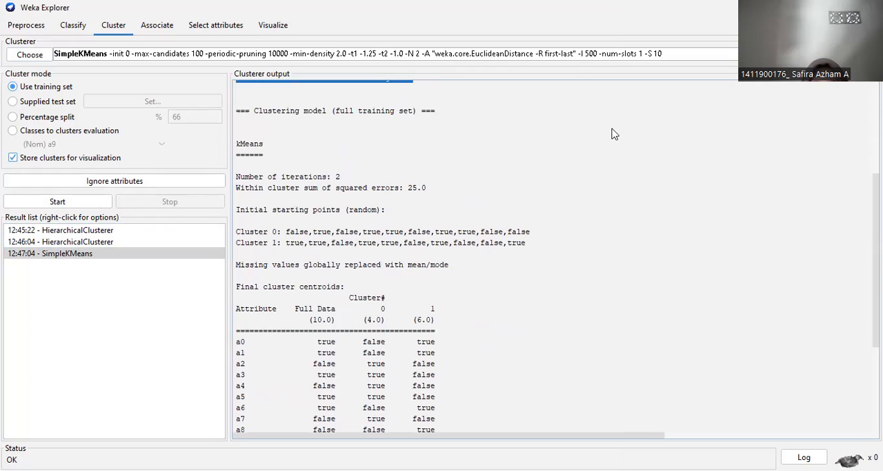
{"action": "left_click_drag", "start_coordinate": [877, 200], "coordinate": [877, 285]}
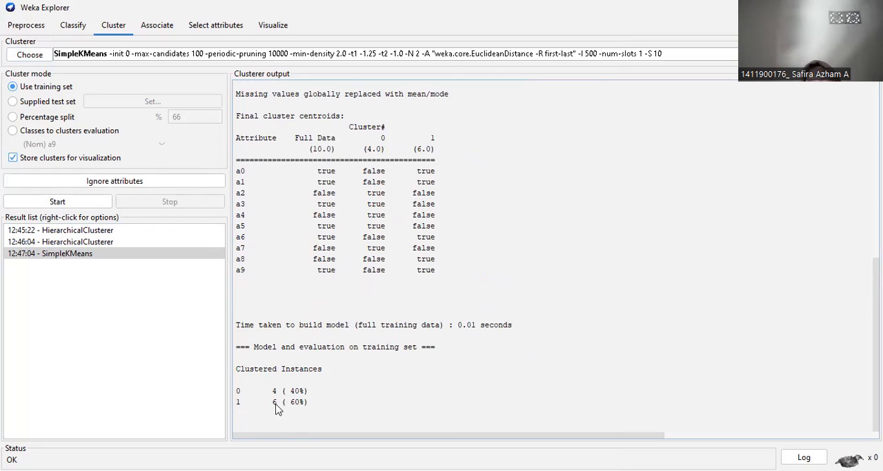
{"action": "left_click", "coordinate": [136, 310]}
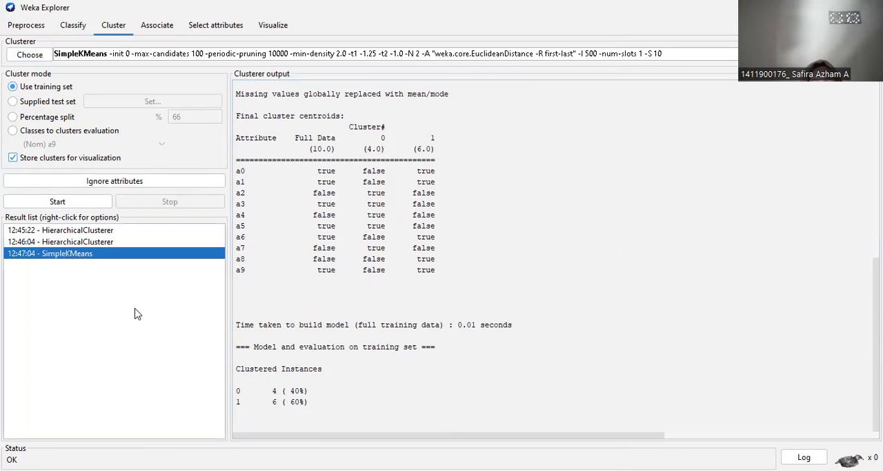
Set the SimpleKMeans numClusters parameter to 6.
{"action": "left_click", "coordinate": [265, 55]}
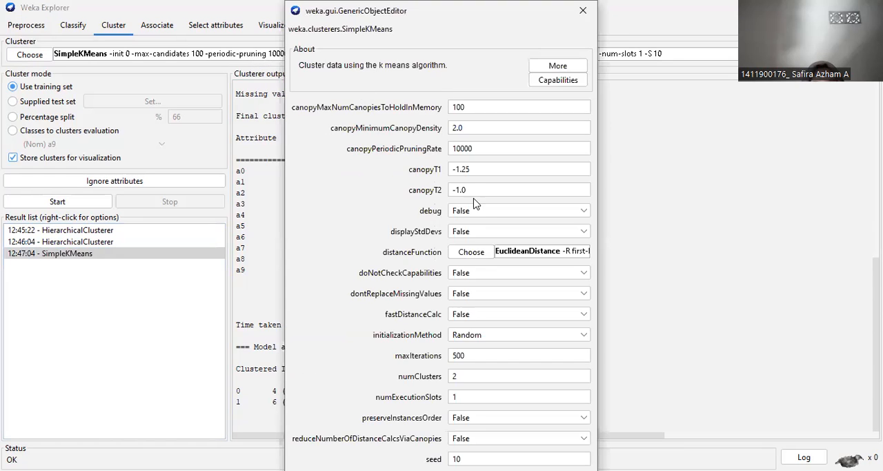
{"action": "left_click", "coordinate": [471, 376]}
{"action": "key", "text": "BackSpace"}
{"action": "left_click", "coordinate": [474, 355]}
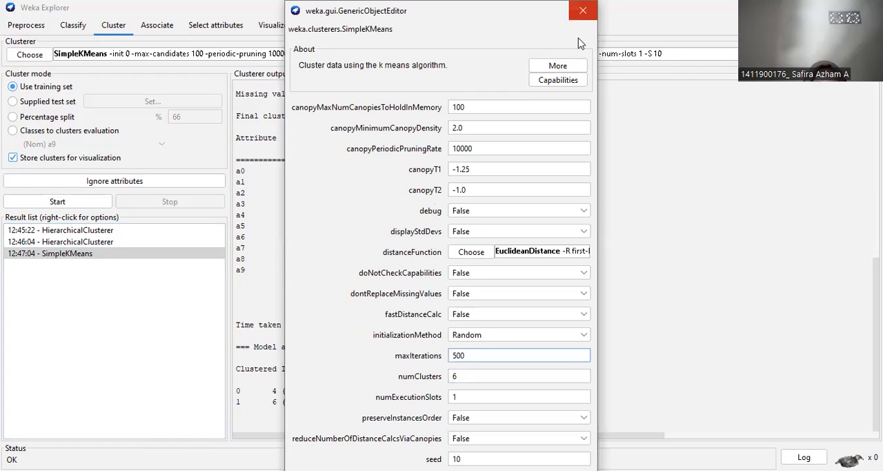
{"action": "left_click", "coordinate": [582, 11]}
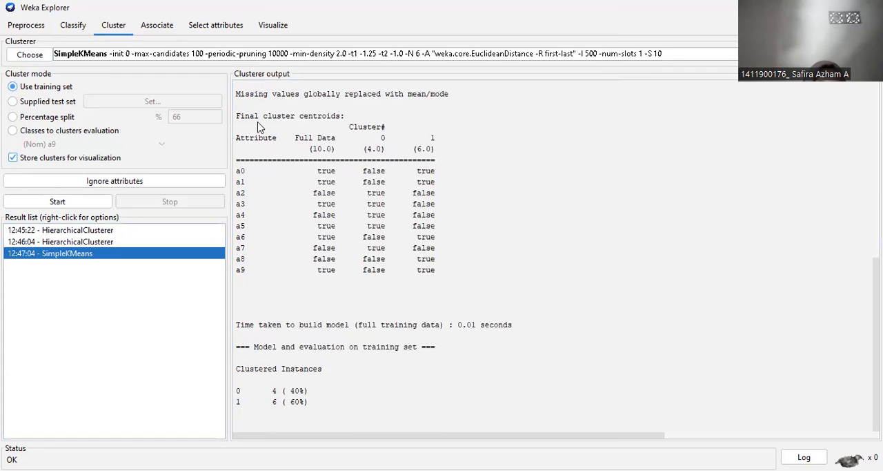
Rerun SimpleKMeans on the training set and review its squared errors, starting points, centroids and clustered instances.
{"action": "left_click", "coordinate": [94, 203]}
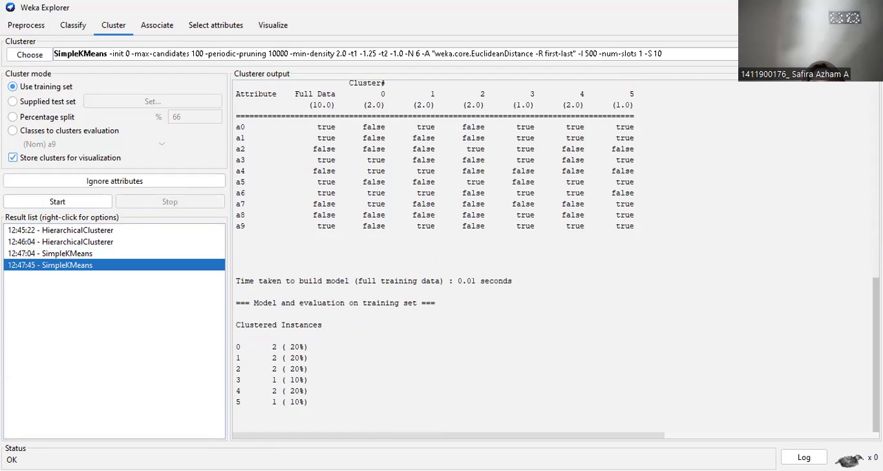
{"action": "scroll", "coordinate": [856, 296], "scroll_direction": "up", "scroll_amount": 5}
{"action": "scroll", "coordinate": [858, 207], "scroll_direction": "up", "scroll_amount": 3}
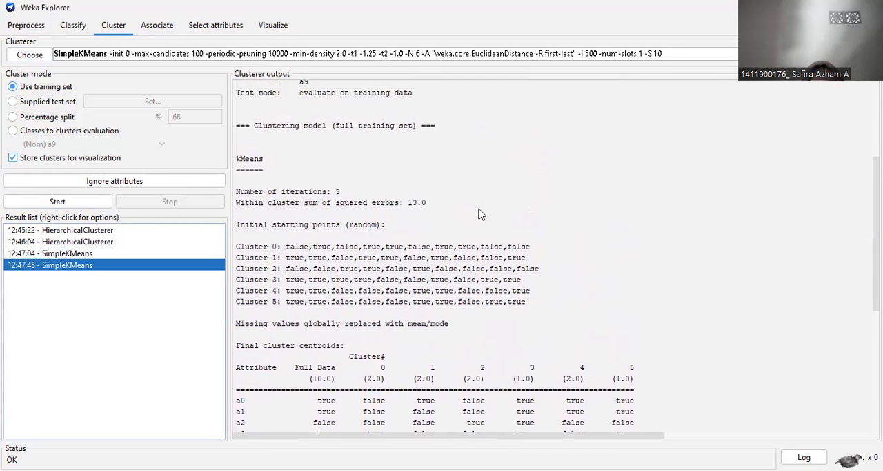
{"action": "scroll", "coordinate": [302, 319], "scroll_direction": "down", "scroll_amount": 9}
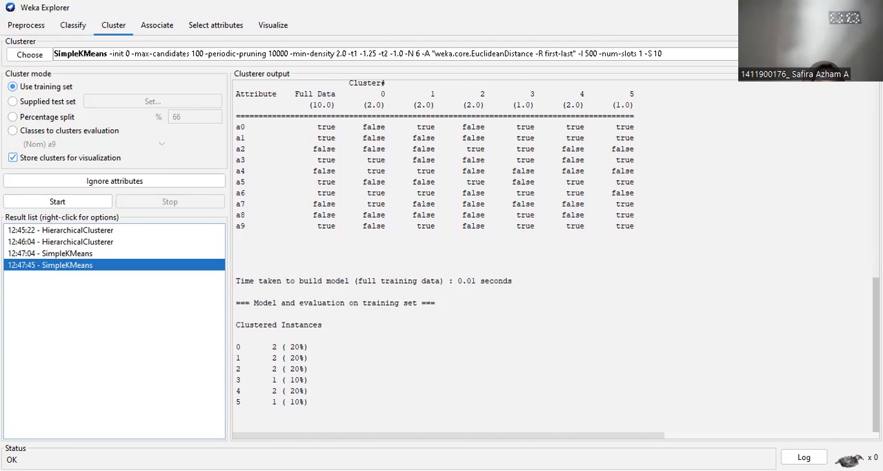
{"action": "left_click", "coordinate": [711, 368]}
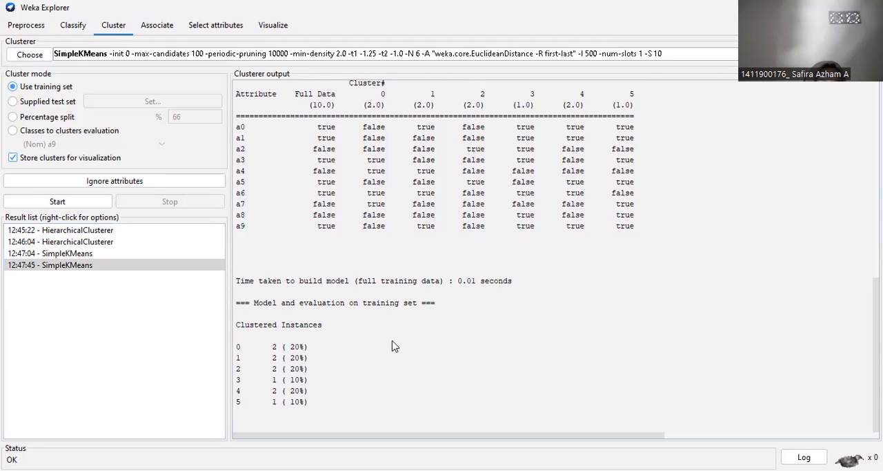
Compare the stored HierarchicalClusterer and SimpleKMeans results, examining clustered instances, iterations and within-cluster squared errors for both cluster counts.
{"action": "left_click", "coordinate": [141, 235]}
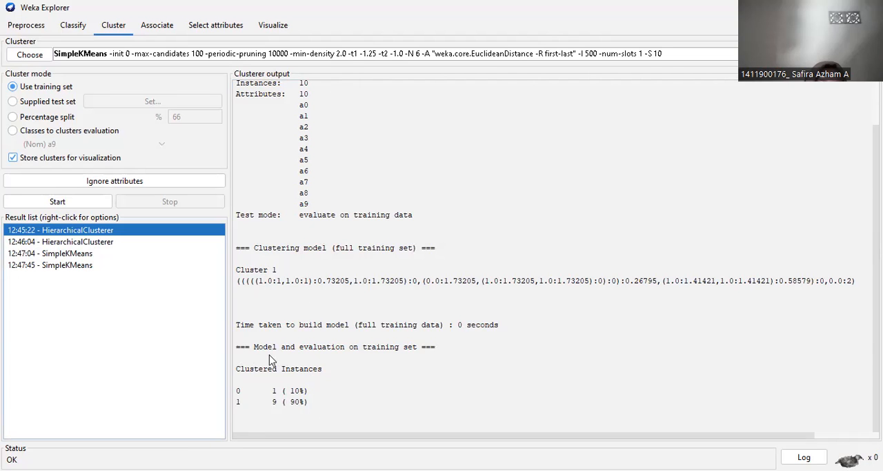
{"action": "left_click", "coordinate": [199, 243]}
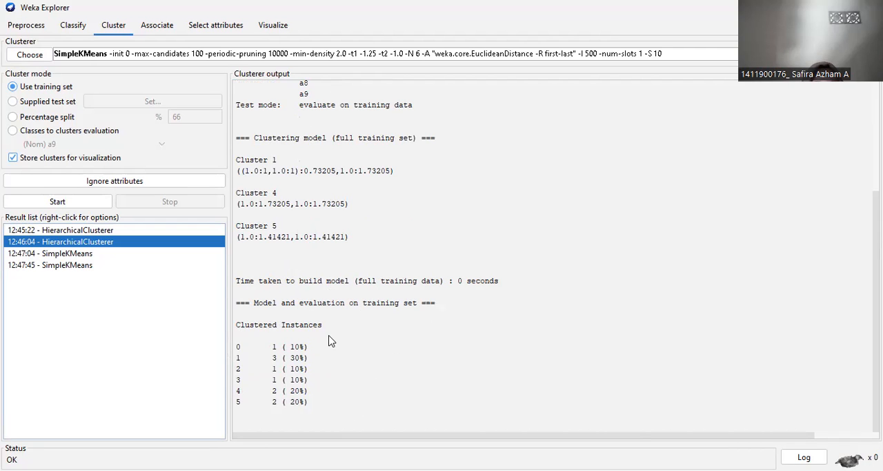
{"action": "left_click", "coordinate": [126, 265]}
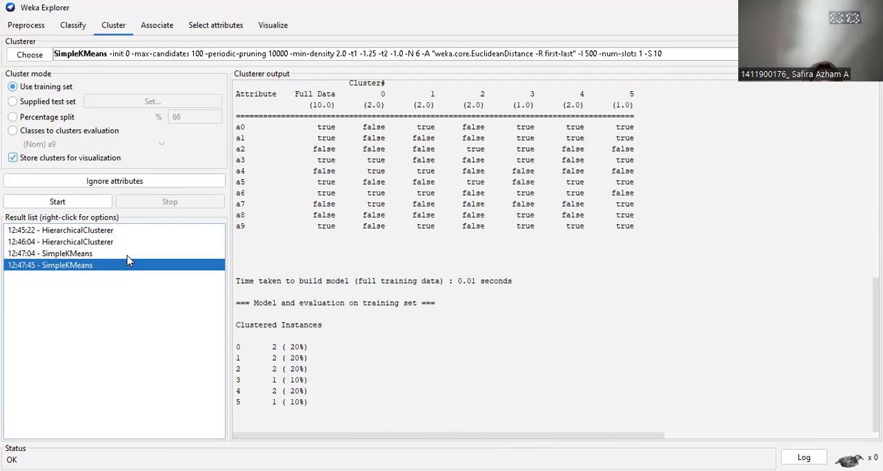
{"action": "left_click", "coordinate": [127, 255]}
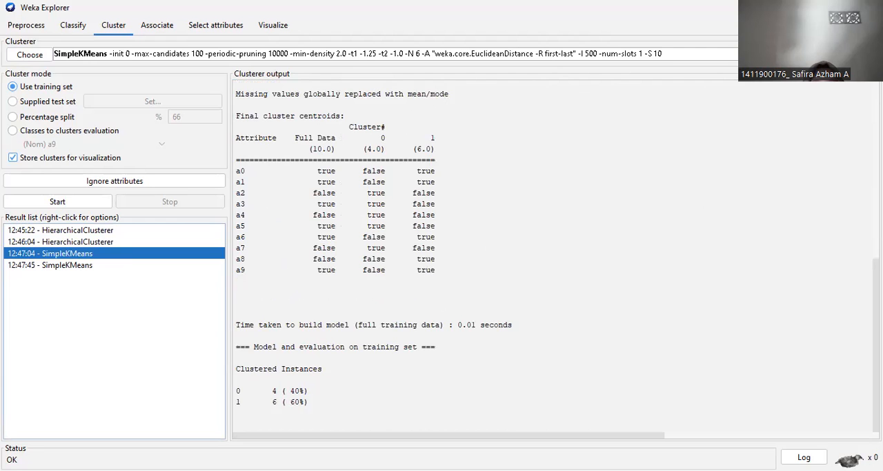
{"action": "scroll", "coordinate": [558, 256], "scroll_direction": "up", "scroll_amount": 4}
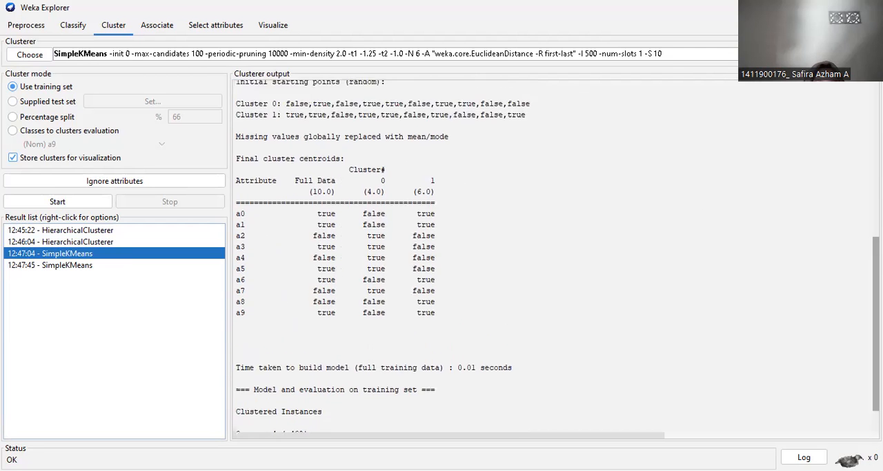
{"action": "scroll", "coordinate": [558, 256], "scroll_direction": "up", "scroll_amount": 1}
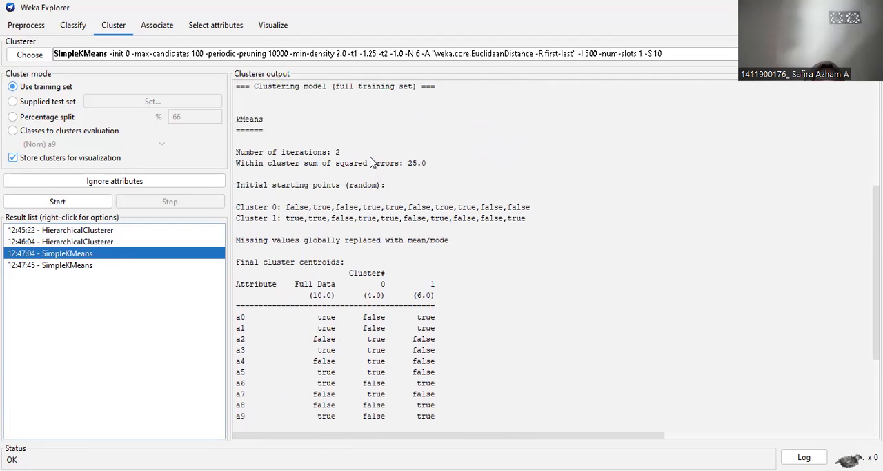
{"action": "left_click_drag", "start_coordinate": [875, 257], "coordinate": [785, 332]}
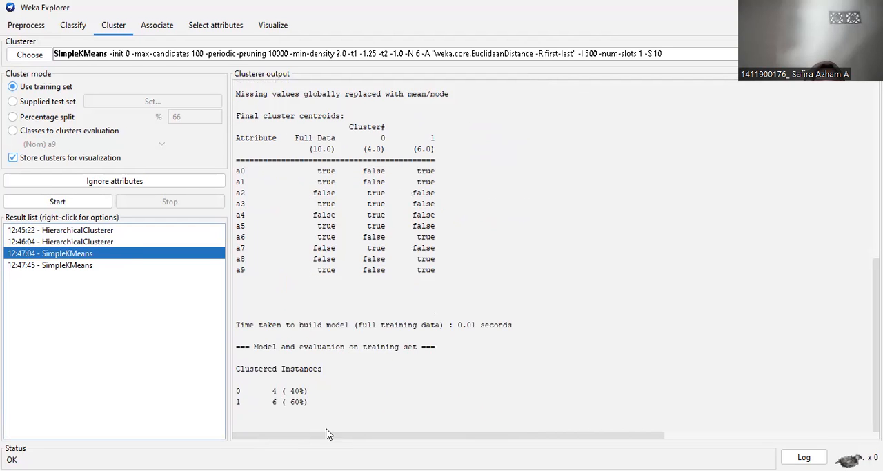
{"action": "left_click", "coordinate": [196, 267]}
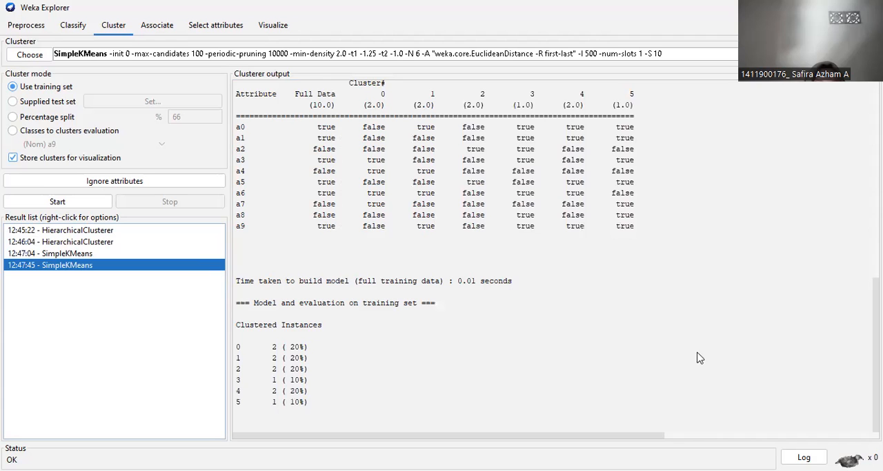
{"action": "scroll", "coordinate": [309, 132], "scroll_direction": "up", "scroll_amount": 7}
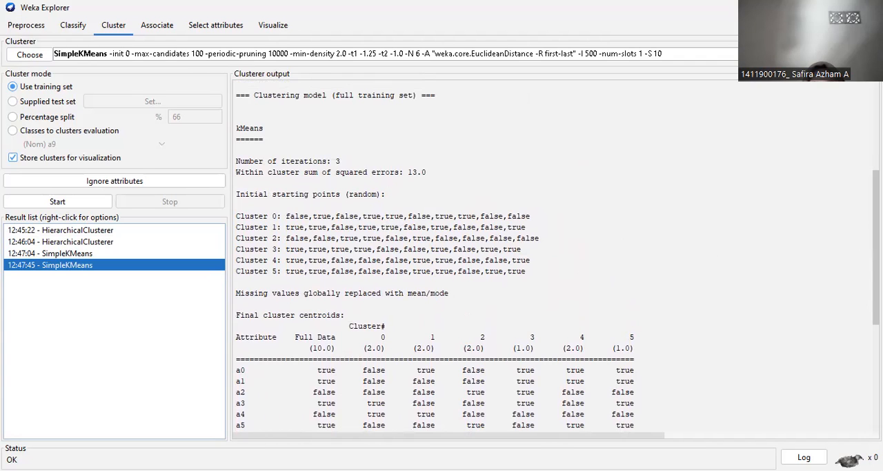
{"action": "scroll", "coordinate": [325, 341], "scroll_direction": "down", "scroll_amount": 7}
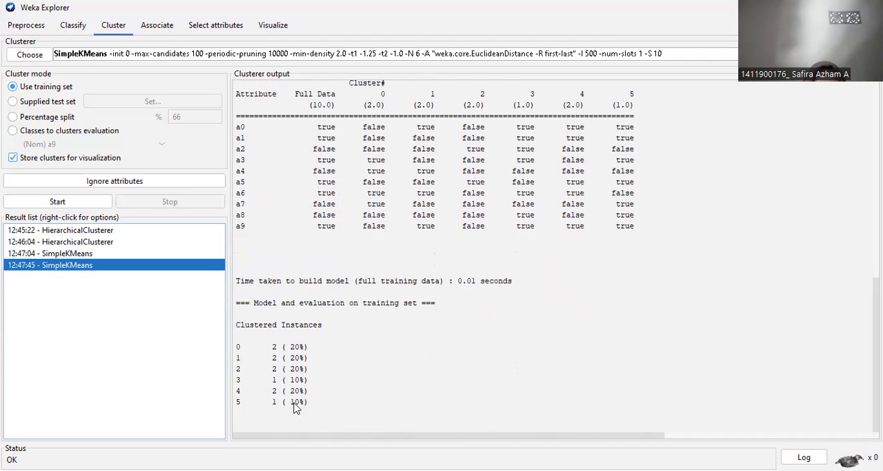